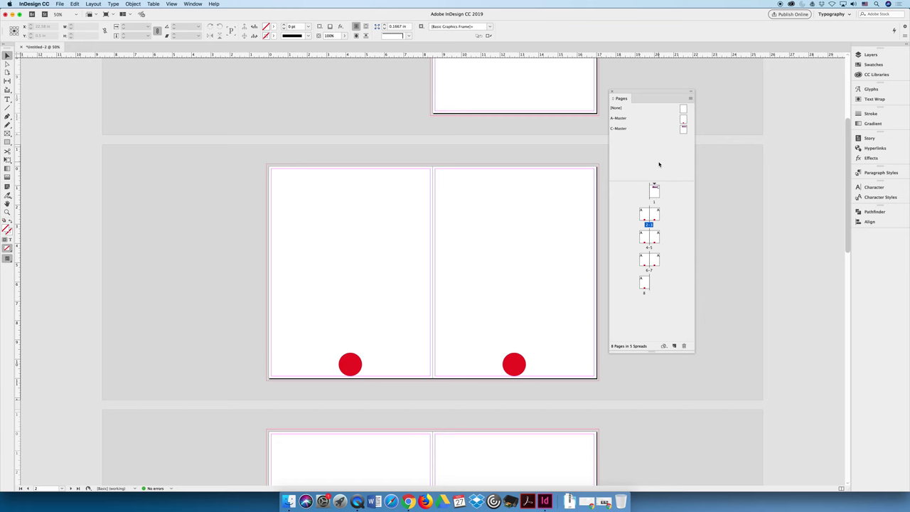
# - Add a ninth page to the document and base it on C-Master
pyautogui.doubleClick(655, 190)
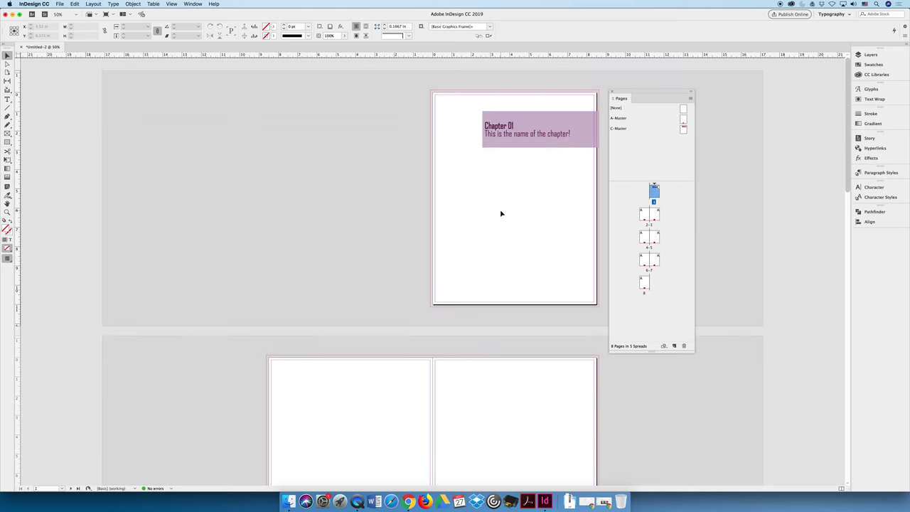
pyautogui.click(674, 345)
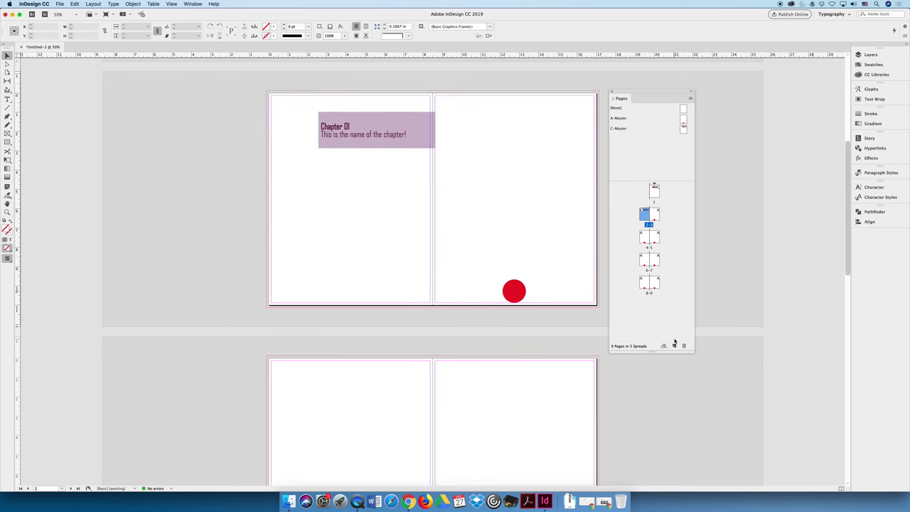
pyautogui.click(655, 283)
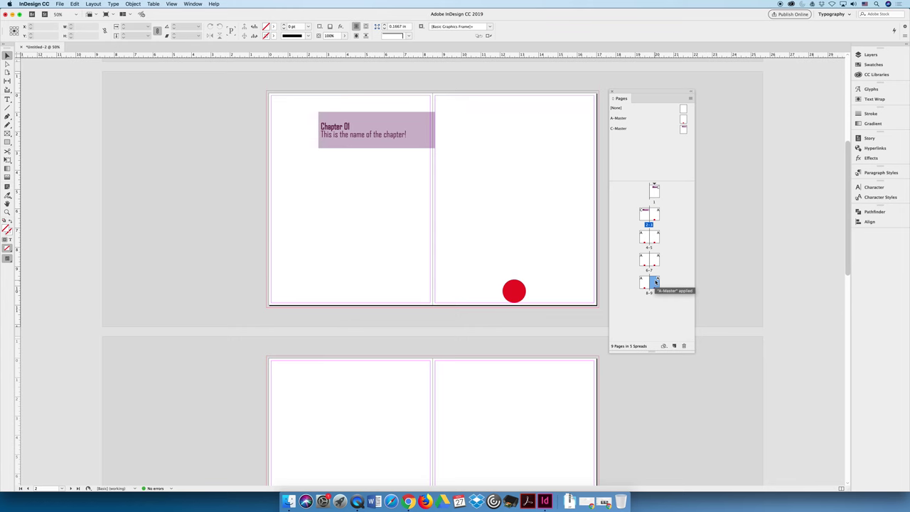
pyautogui.moveTo(685, 132); pyautogui.dragTo(654, 285)
# - Return page 2 to A-Master and display spread 8–9
pyautogui.click(645, 213)
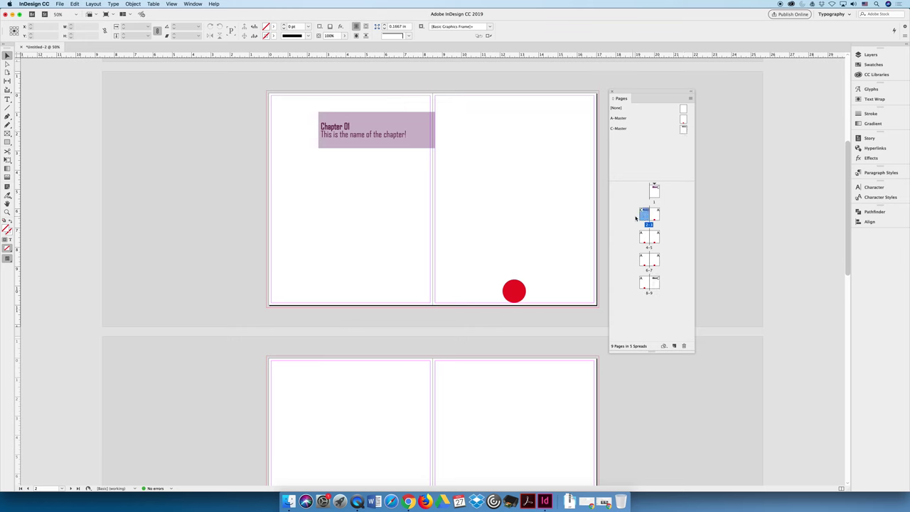
pyautogui.moveTo(684, 118); pyautogui.dragTo(646, 211)
pyautogui.doubleClick(654, 283)
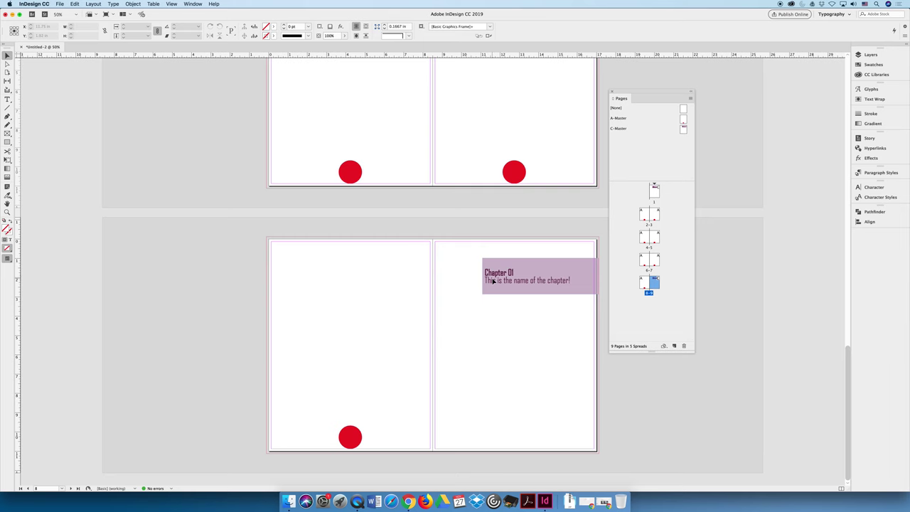
pyautogui.doubleClick(684, 129)
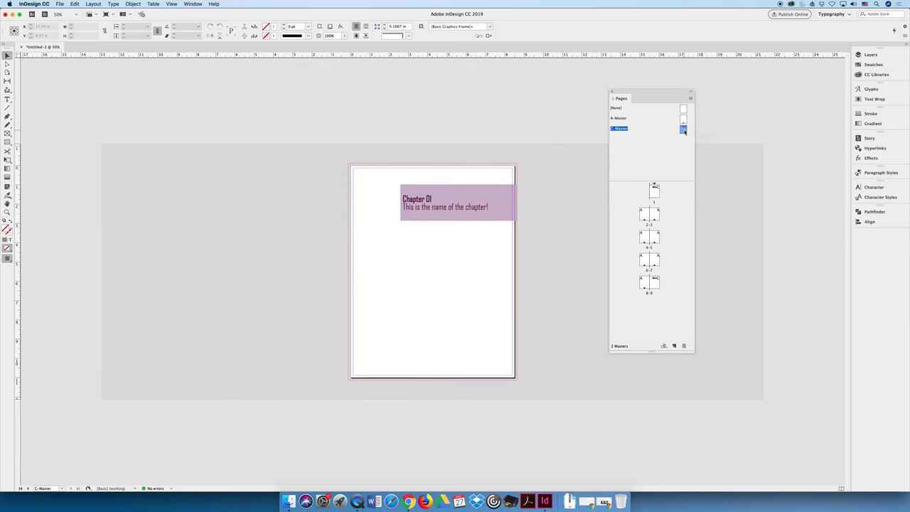
pyautogui.click(503, 206)
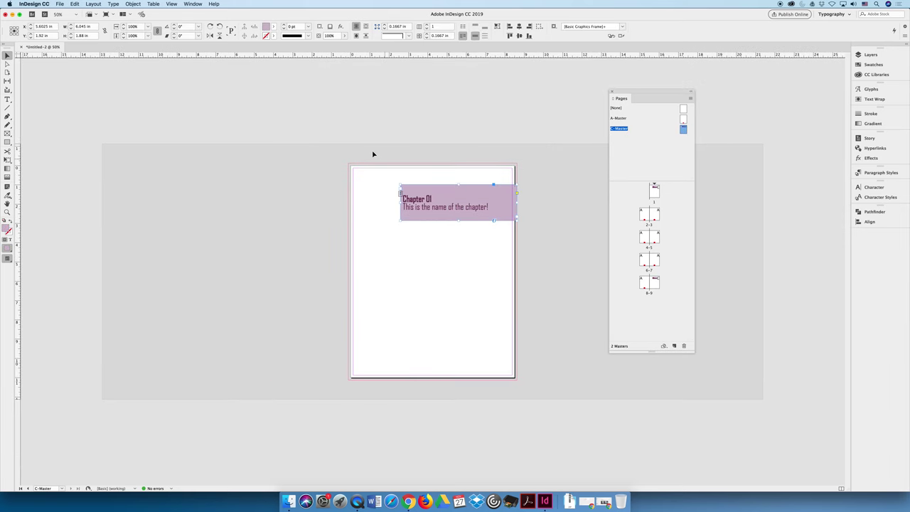
pyautogui.moveTo(372, 152); pyautogui.dragTo(578, 263)
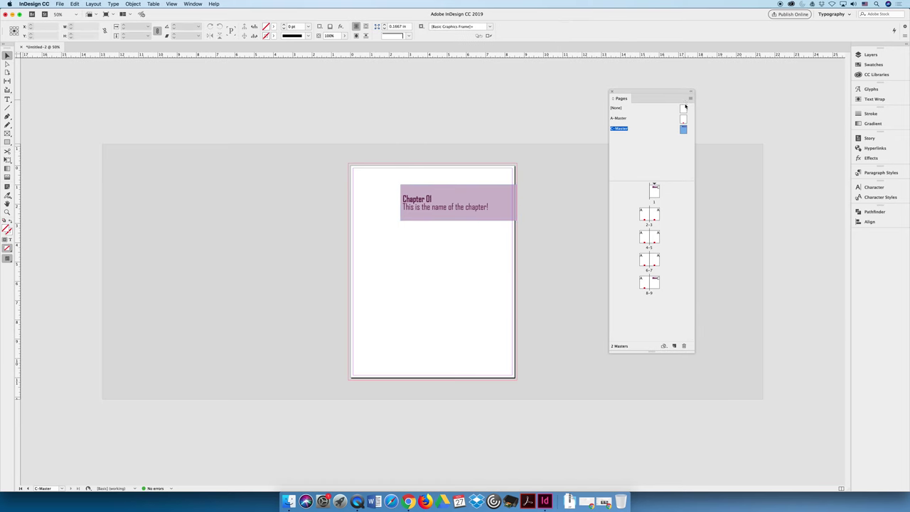
pyautogui.click(654, 217)
pyautogui.doubleClick(654, 217)
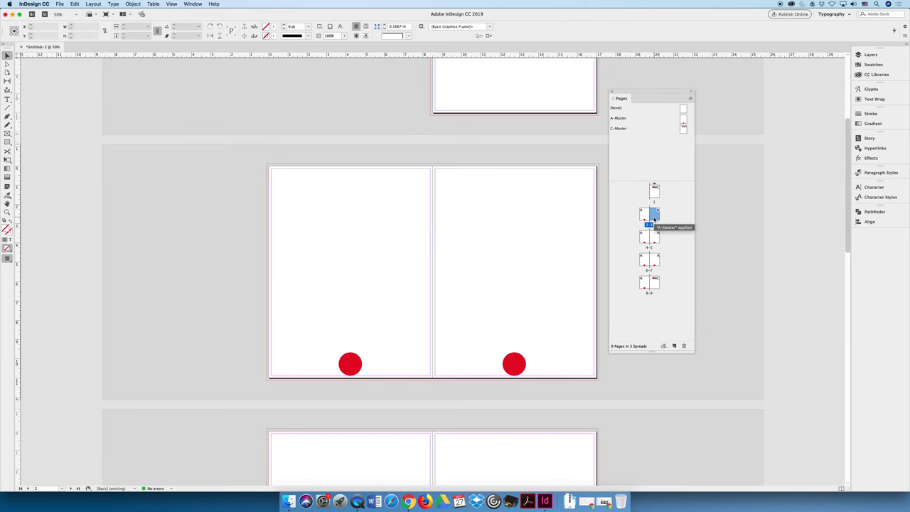
pyautogui.moveTo(566, 359); pyautogui.dragTo(469, 279)
pyautogui.moveTo(344, 370); pyautogui.dragTo(386, 266)
pyautogui.moveTo(365, 382); pyautogui.dragTo(246, 302)
pyautogui.moveTo(331, 321); pyautogui.dragTo(498, 398)
pyautogui.doubleClick(657, 283)
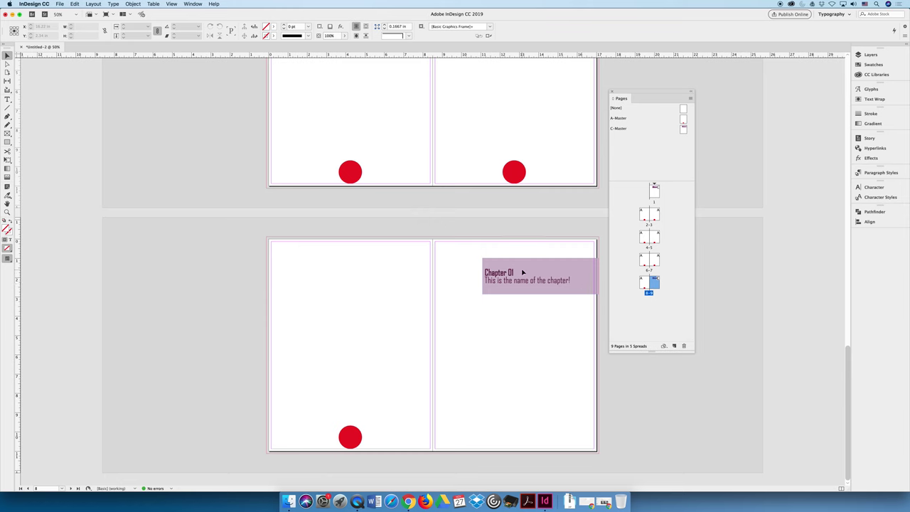
pyautogui.click(522, 272)
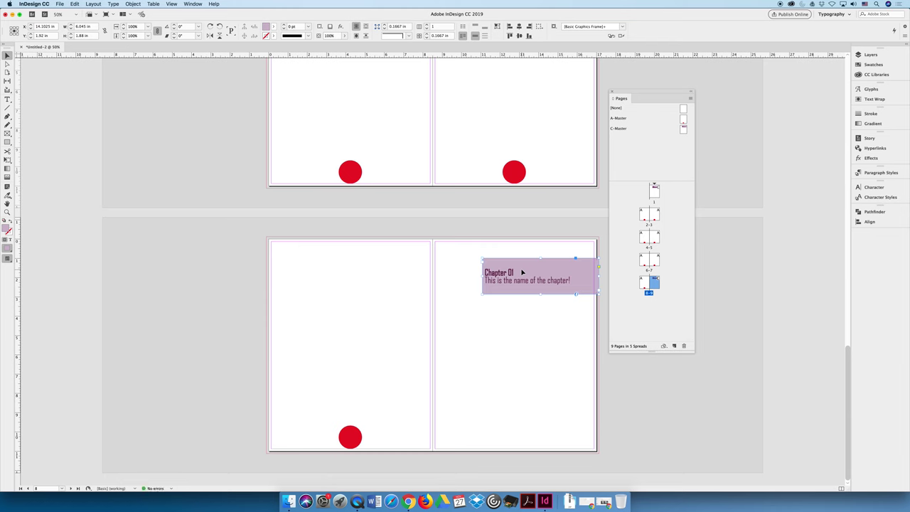
pyautogui.click(542, 218)
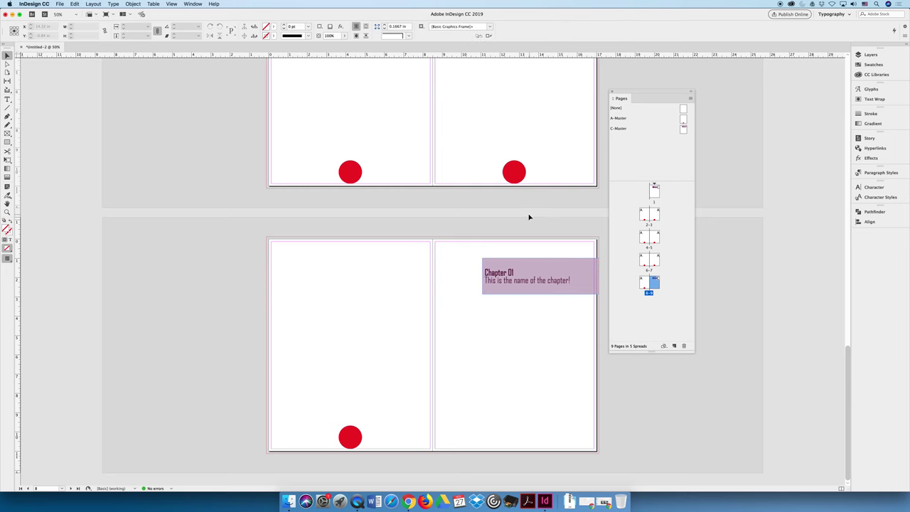
# - Fill the C-Master Chapter 01 frame with yellow-green R207 G228 B94, then view spread 8–9
pyautogui.doubleClick(683, 130)
pyautogui.click(478, 193)
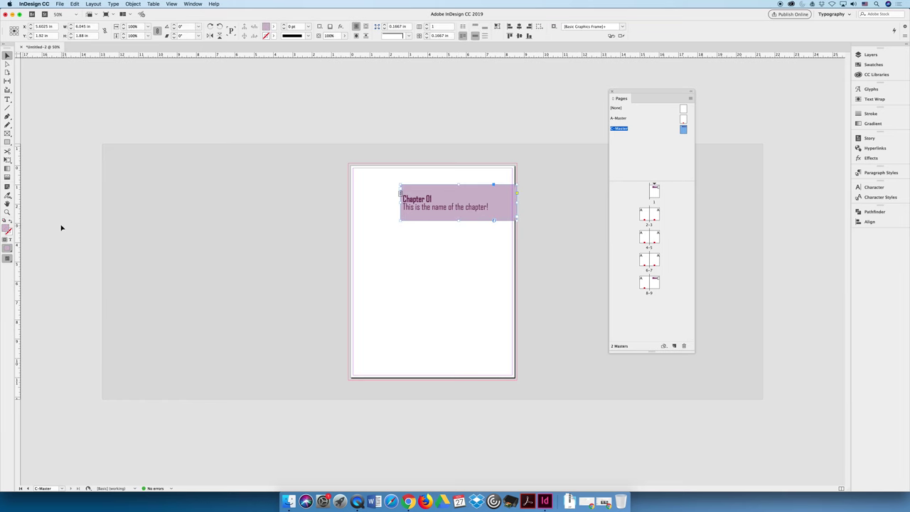
pyautogui.doubleClick(8, 228)
pyautogui.click(396, 225)
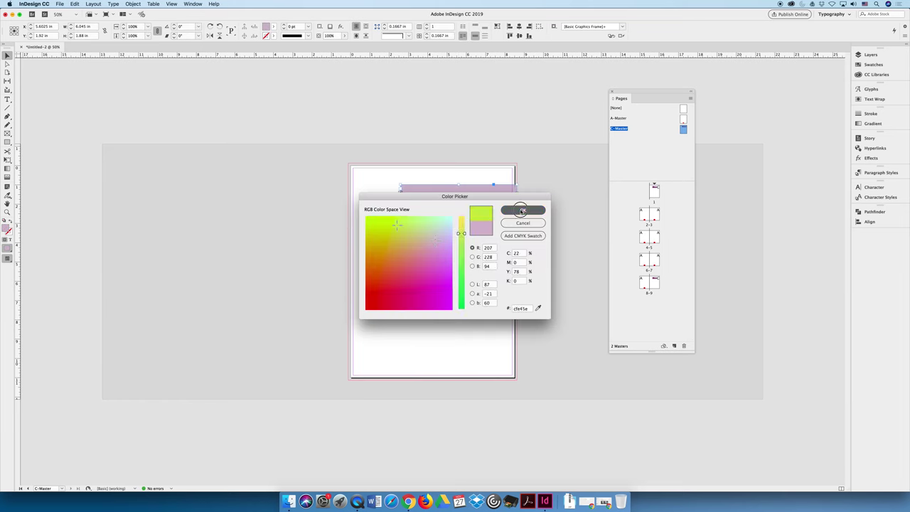
pyautogui.click(522, 211)
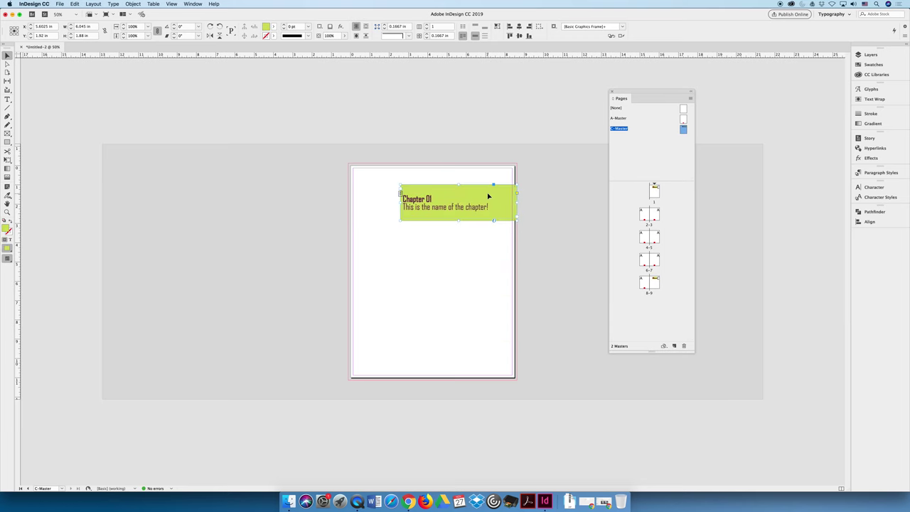
pyautogui.doubleClick(653, 284)
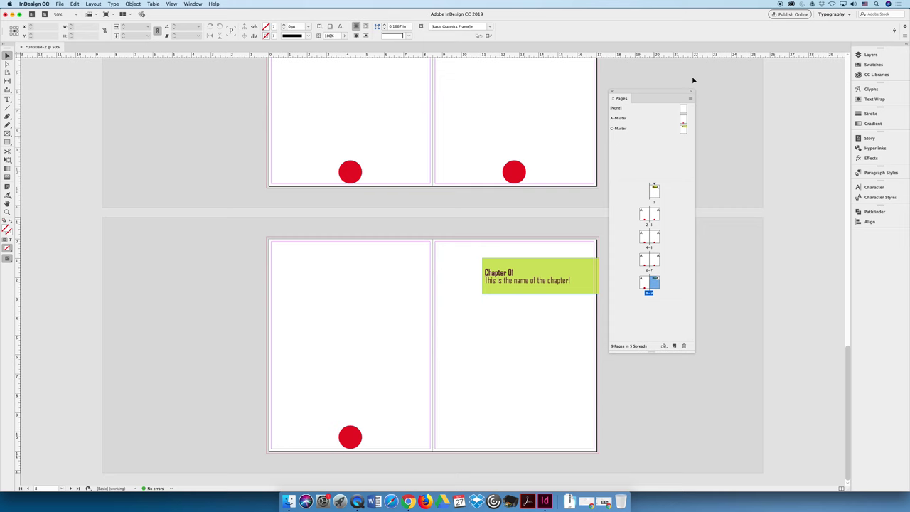
# - Set both lines of the C-Master chapter text in the Alice font and preview spread 8–9
pyautogui.doubleClick(684, 129)
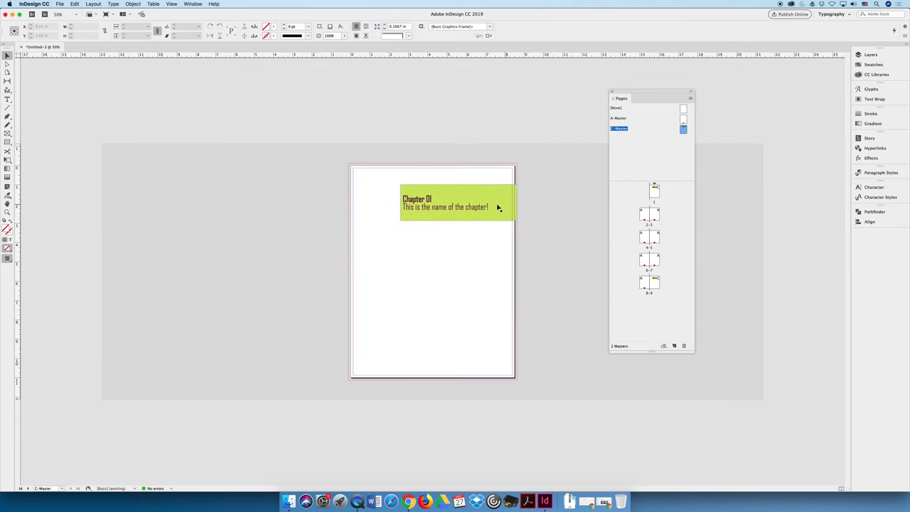
pyautogui.doubleClick(427, 201)
pyautogui.moveTo(402, 199); pyautogui.dragTo(491, 208)
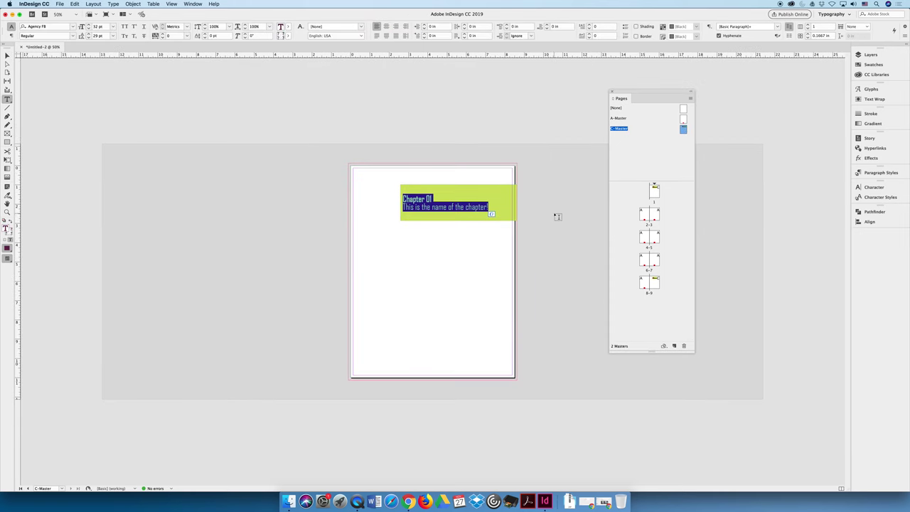
pyautogui.click(72, 26)
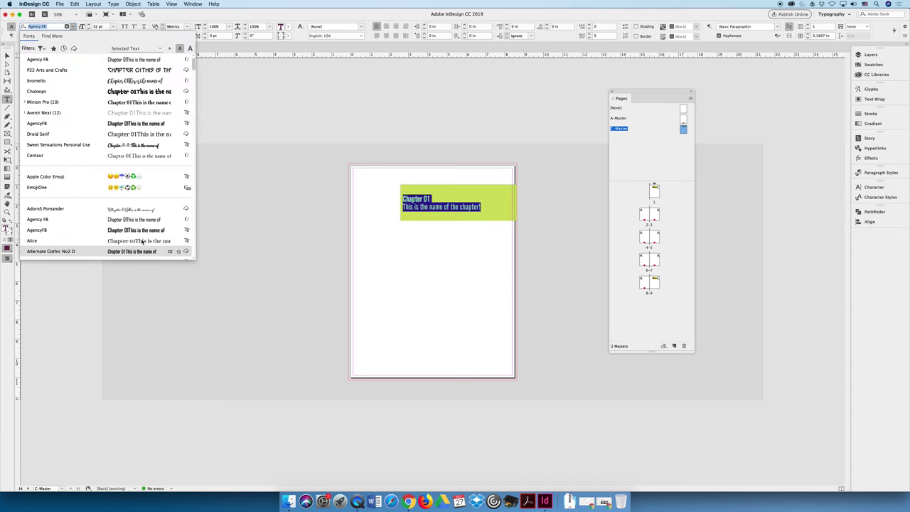
pyautogui.click(142, 241)
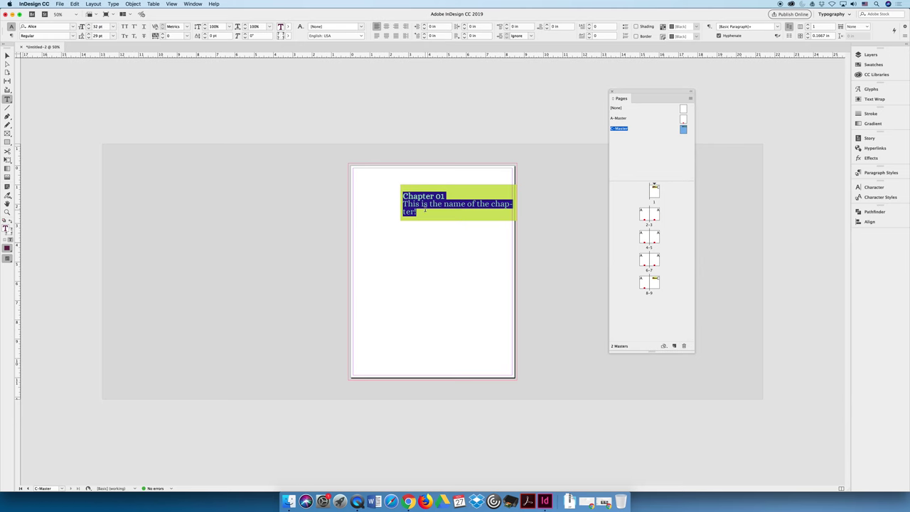
pyautogui.doubleClick(657, 285)
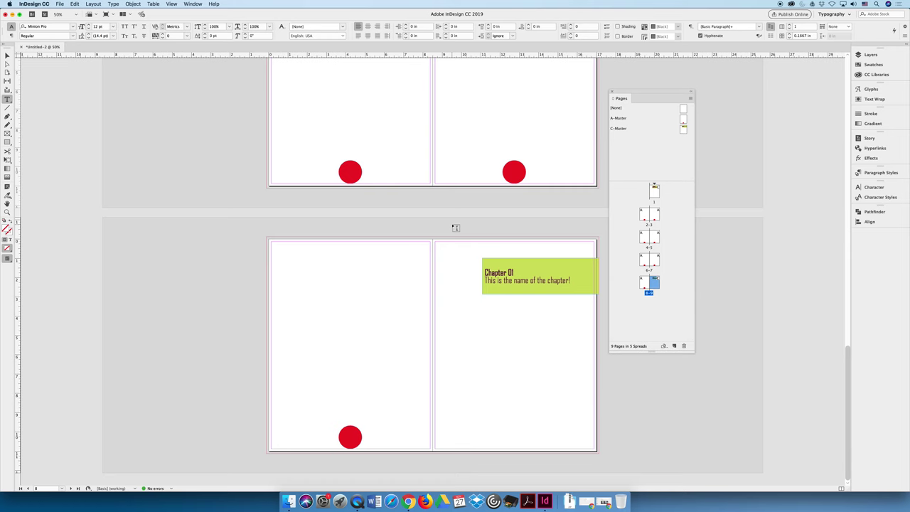
# - Move from C-Master to page 1 and then spread 8–9 to check the chapter box
pyautogui.doubleClick(684, 128)
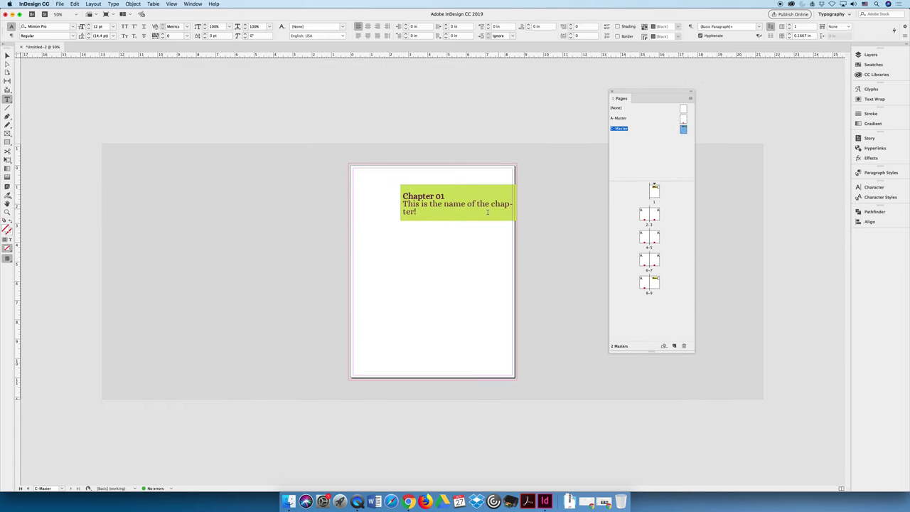
pyautogui.doubleClick(655, 191)
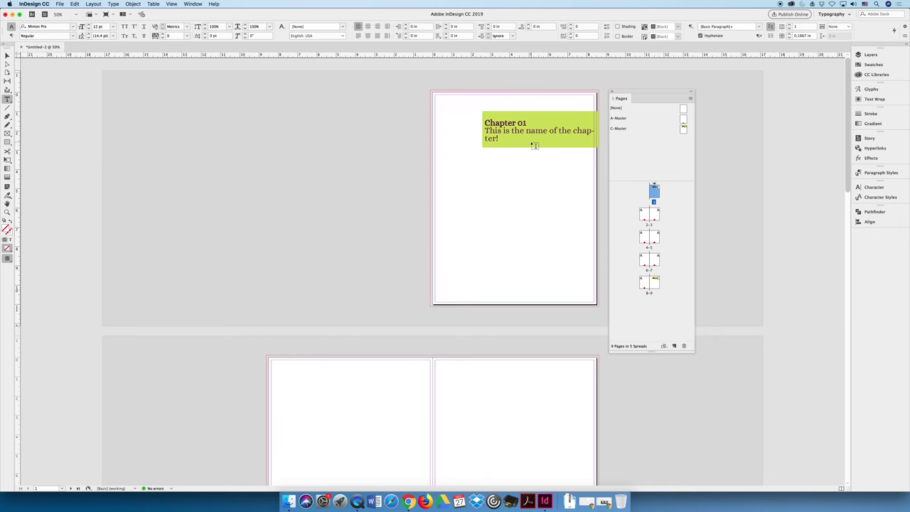
pyautogui.doubleClick(655, 281)
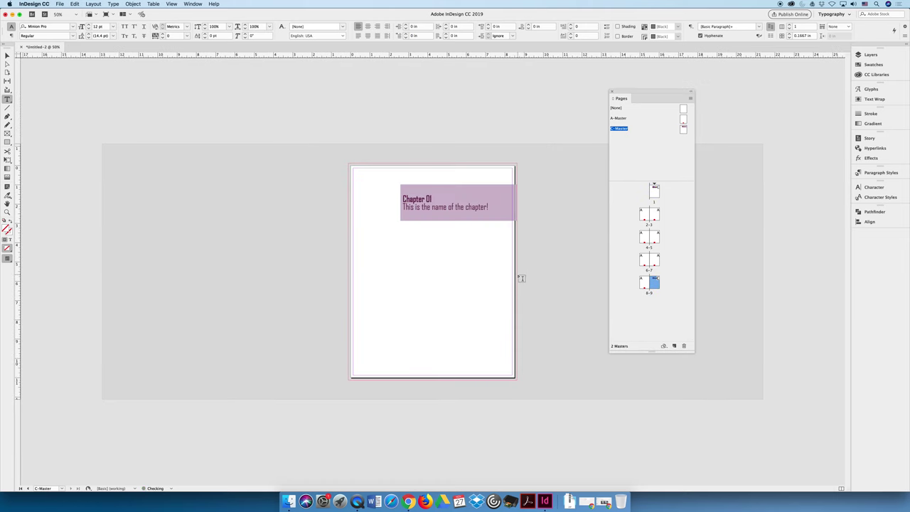
pyautogui.doubleClick(650, 283)
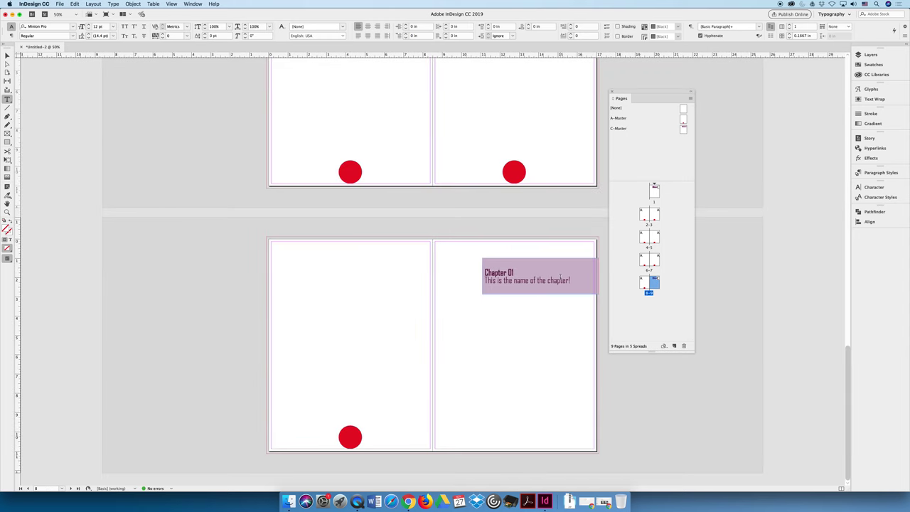
# - Override page 9's master heading and change Chapter 01 to Chapter 02
pyautogui.click(506, 272)
pyautogui.click(516, 272)
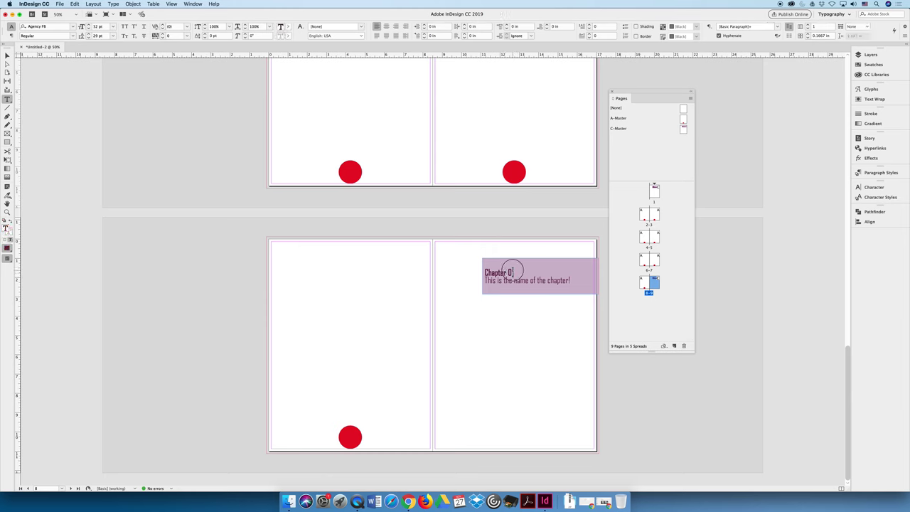
pyautogui.press('BackSpace')
pyautogui.write('2')
# - Replace the second line with "Chapter 02 is better than Chapter 01!" and finish editing
pyautogui.moveTo(485, 280); pyautogui.dragTo(585, 280)
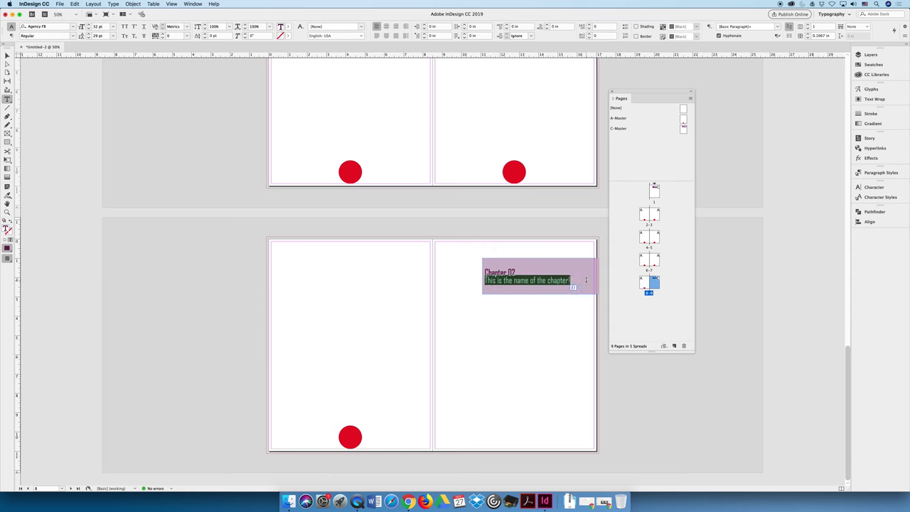
pyautogui.write('Chapter 02 s')
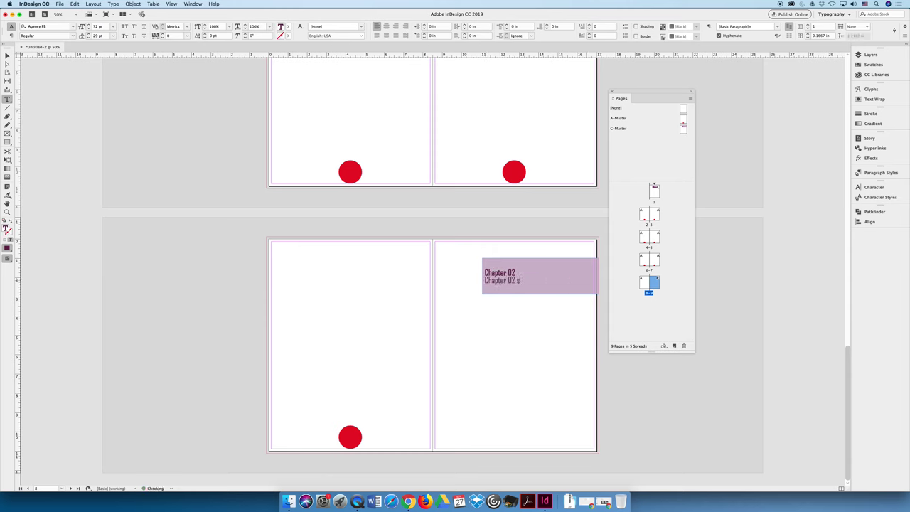
pyautogui.press('BackSpace')
pyautogui.write('is better than Chapter 01')
pyautogui.write('!')
pyautogui.press('Escape')
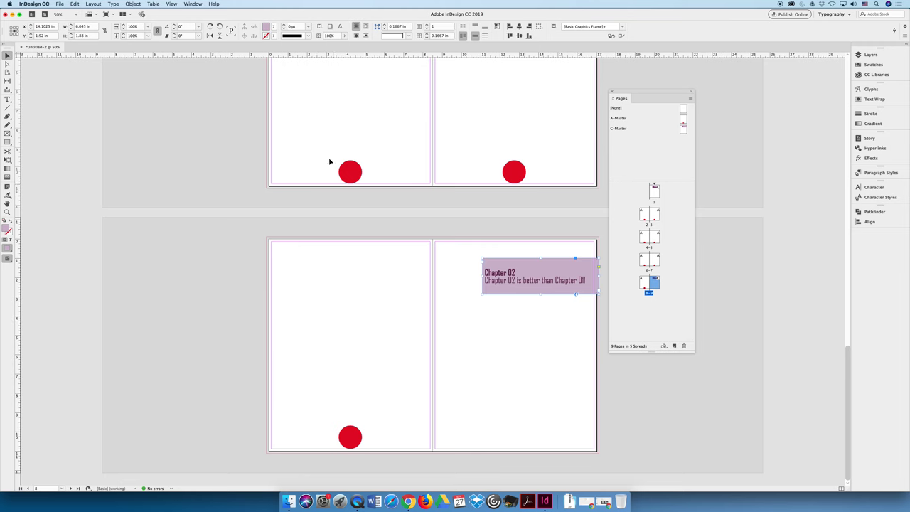
# - Stretch page 7's red circle into a large oval
pyautogui.click(512, 175)
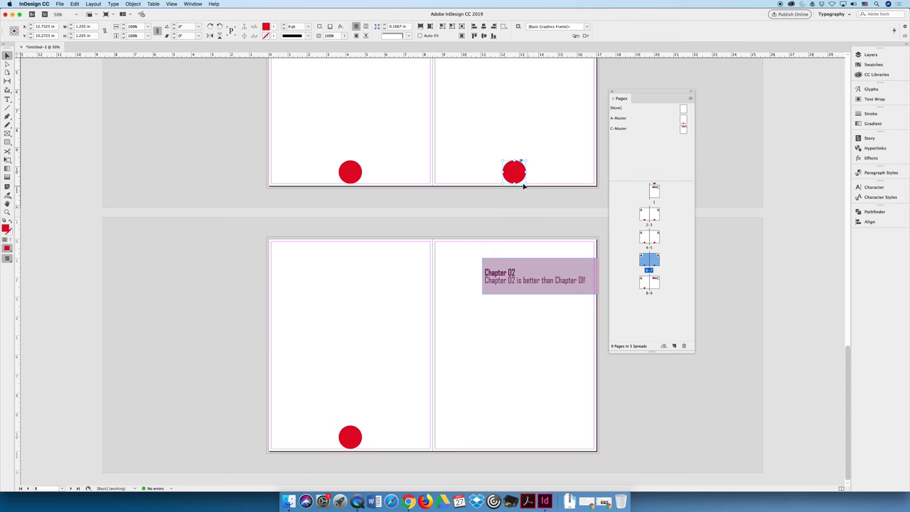
pyautogui.moveTo(525, 162); pyautogui.dragTo(558, 111)
pyautogui.click(585, 129)
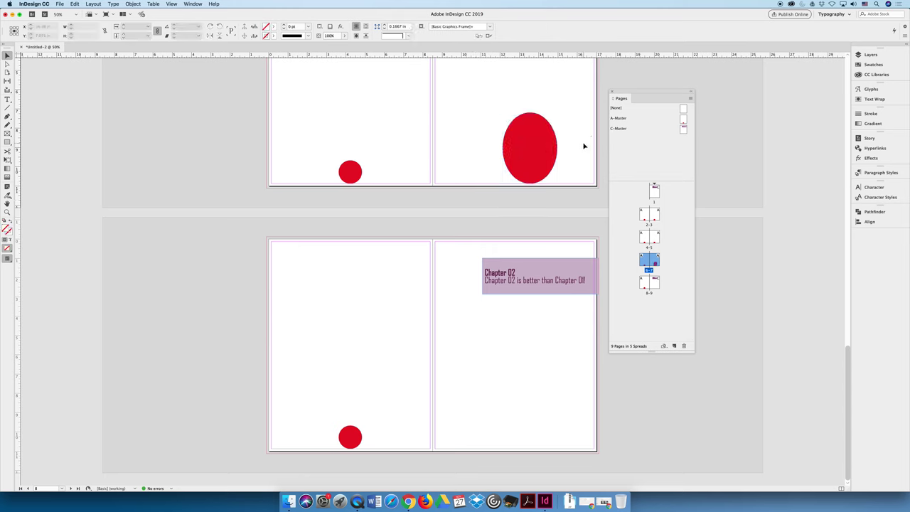
# - Target only page 7 in the Pages panel and reselect the enlarged oval
pyautogui.click(686, 269)
pyautogui.click(656, 262)
pyautogui.click(535, 147)
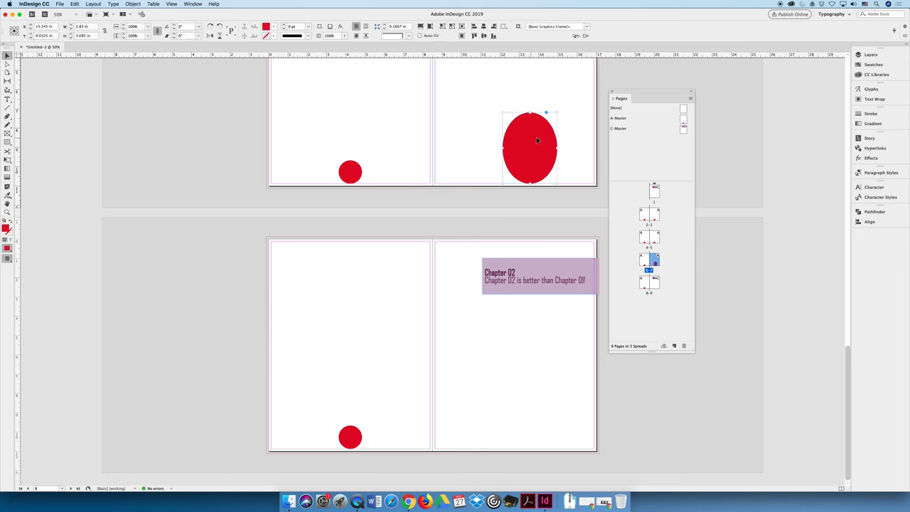
pyautogui.click(691, 98)
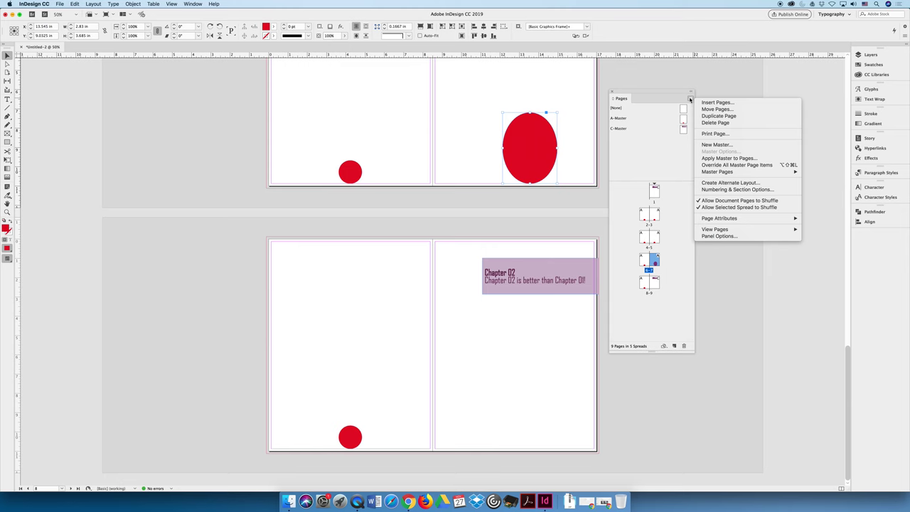
# - Remove page 7's local override to restore the small circle, then reselect it and reopen Master Pages
pyautogui.moveTo(732, 173)
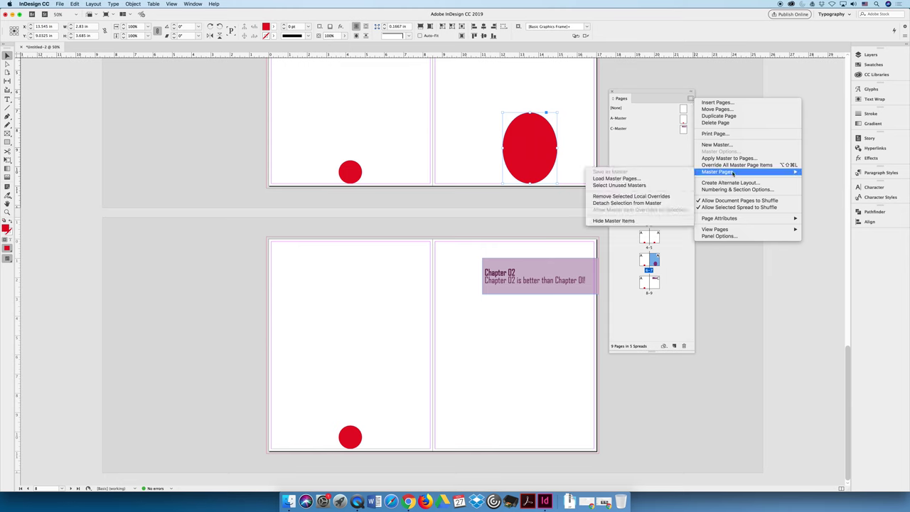
pyautogui.click(665, 199)
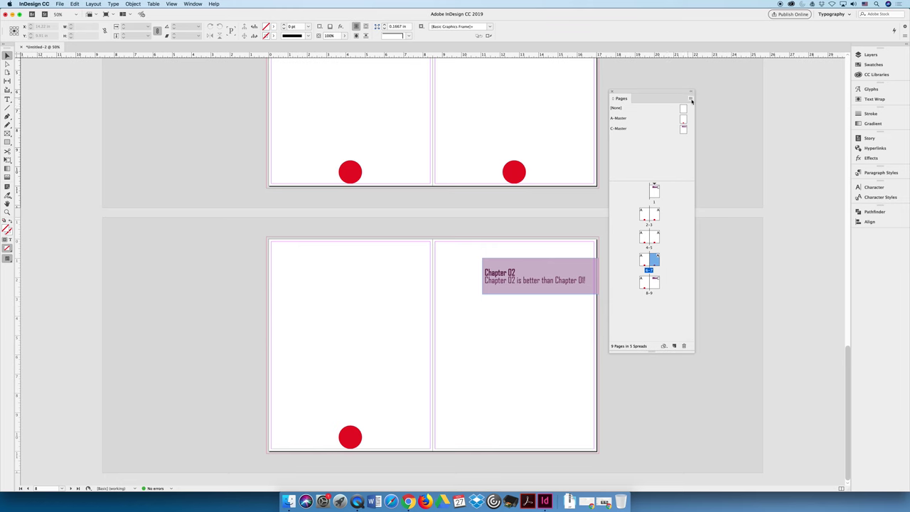
pyautogui.click(509, 165)
pyautogui.click(691, 99)
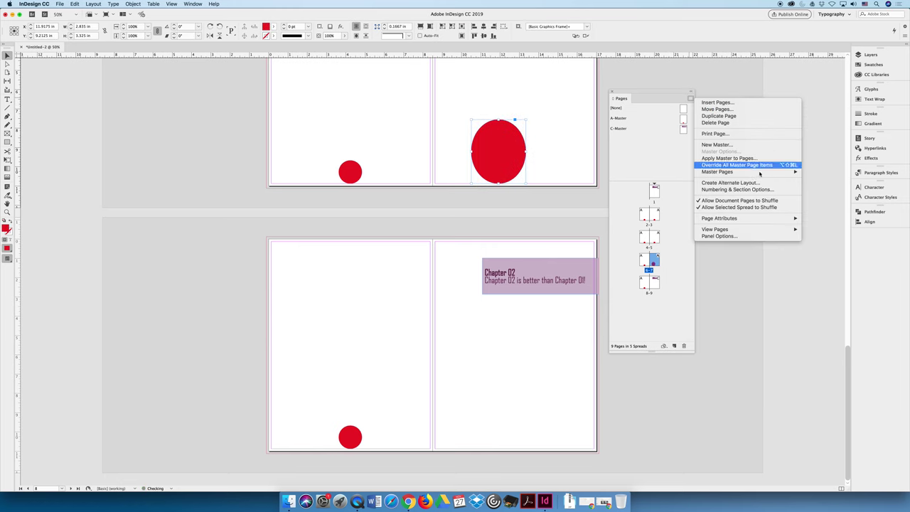
pyautogui.moveTo(736, 172)
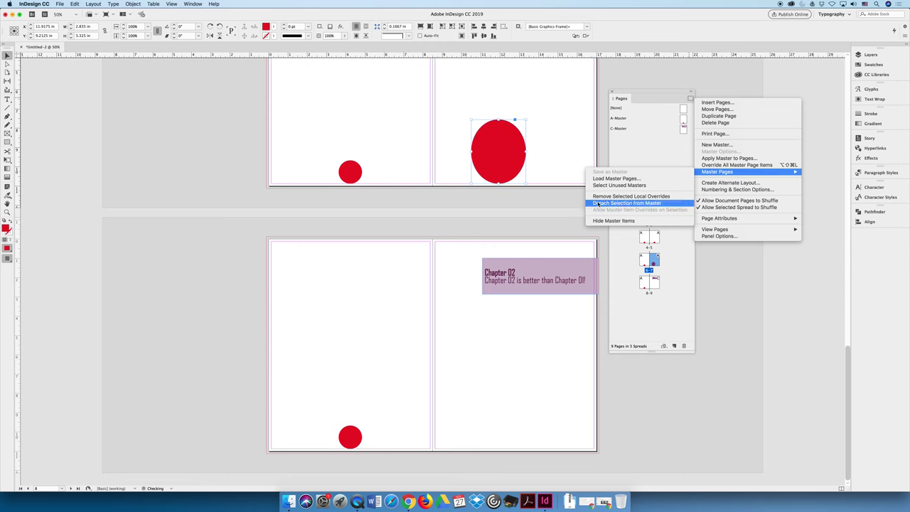